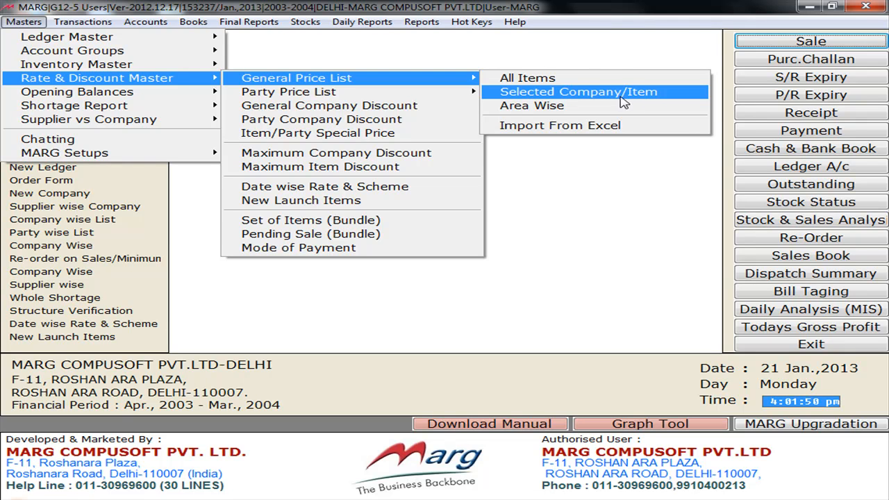
# Open the general price list by selected company/item for the companies E.MERK PVT.LTD. and ELDER INDIA.
pyautogui.click(681, 102)
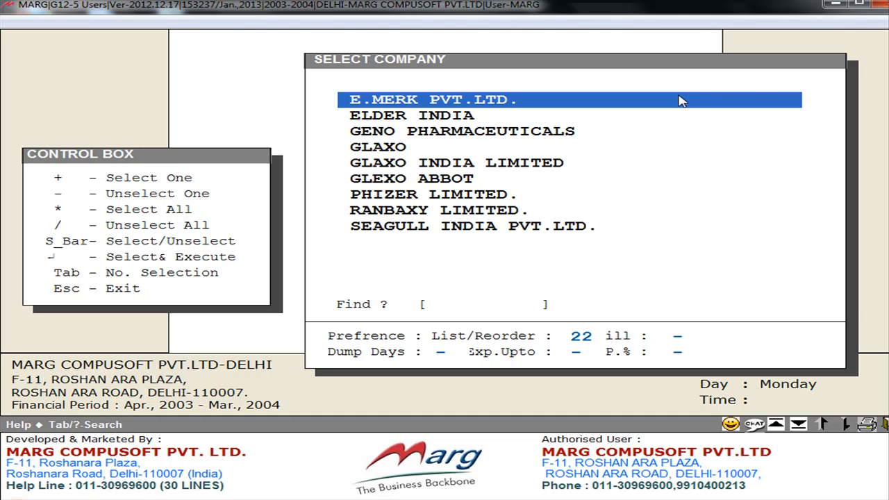
pyautogui.press('space')
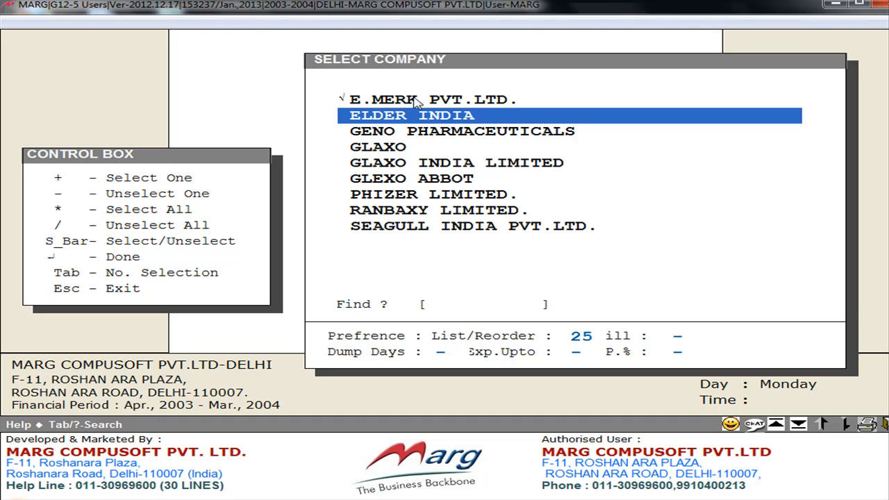
pyautogui.press('space')
pyautogui.press('space')
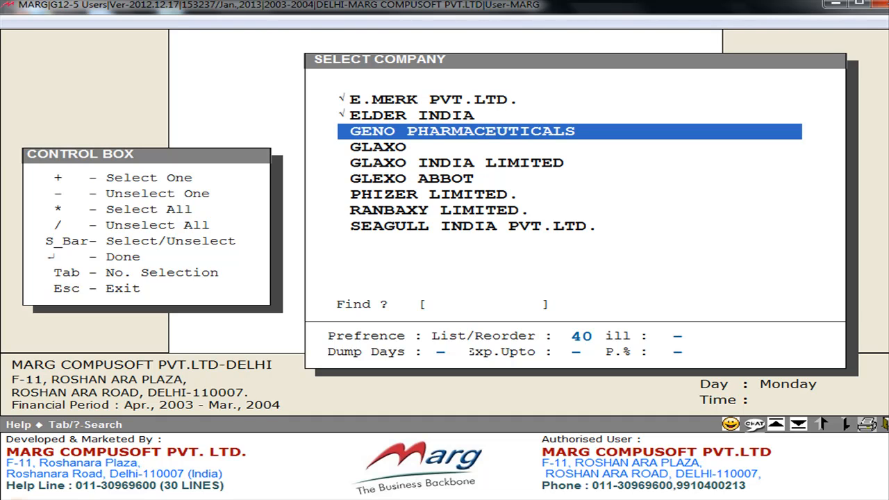
pyautogui.press('Up')
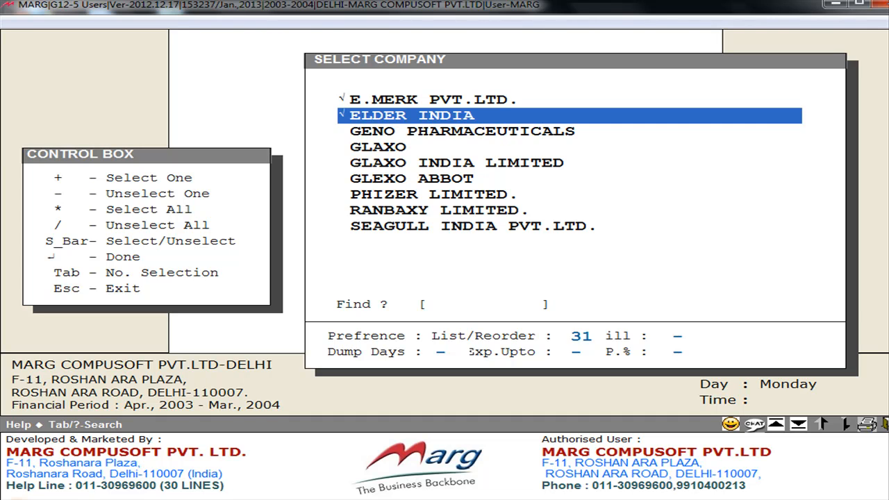
pyautogui.press('Up')
pyautogui.press('Down')
pyautogui.press('Up')
pyautogui.press('Return')
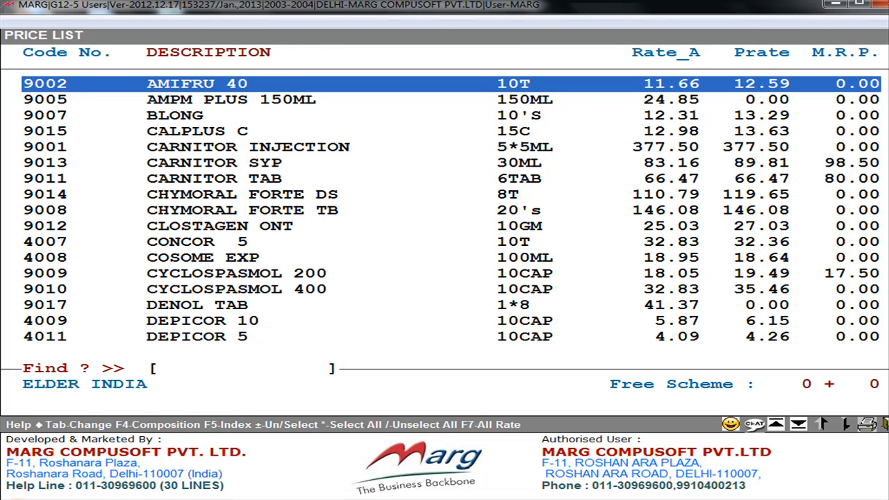
# Look through the items and their Rate_A, Prate and M.R.P. values in the price list, ending at AMIFRU 40.
pyautogui.click(354, 210)
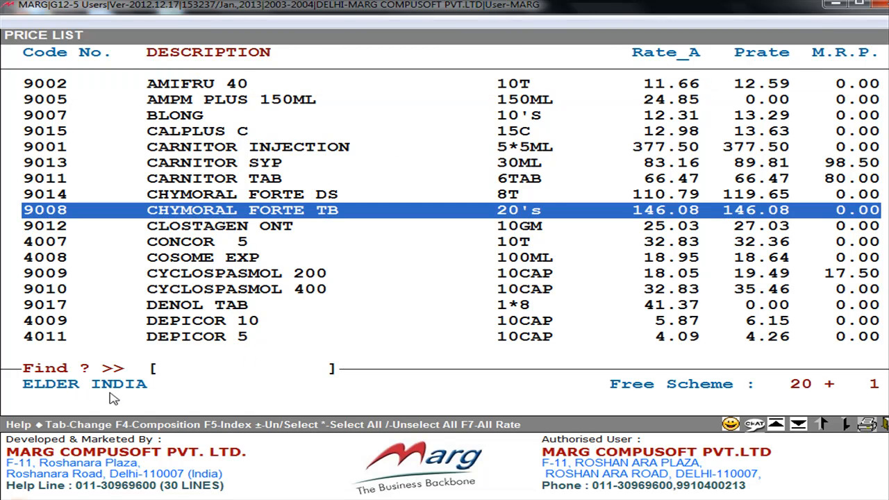
pyautogui.click(327, 307)
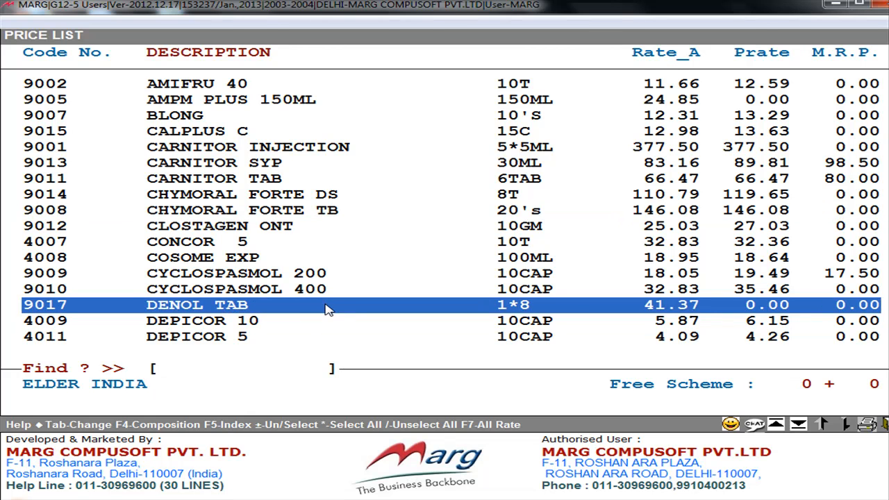
pyautogui.press('Down')
pyautogui.press('Down')
pyautogui.press('Down')
pyautogui.press('Down')
pyautogui.press('Down')
pyautogui.press('Down')
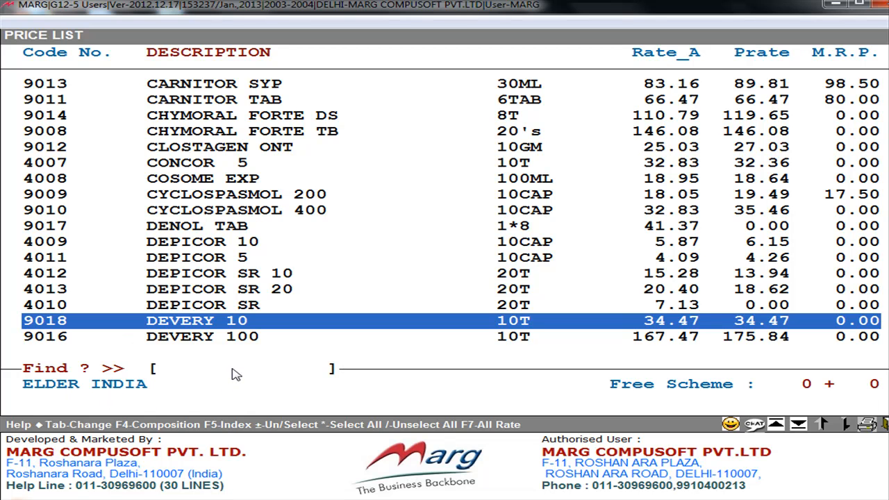
pyautogui.press('Down')
pyautogui.press('Down')
pyautogui.press('Down')
pyautogui.press('Down')
pyautogui.press('Down')
pyautogui.press('Down')
pyautogui.press('Down')
pyautogui.press('Down')
pyautogui.press('Down')
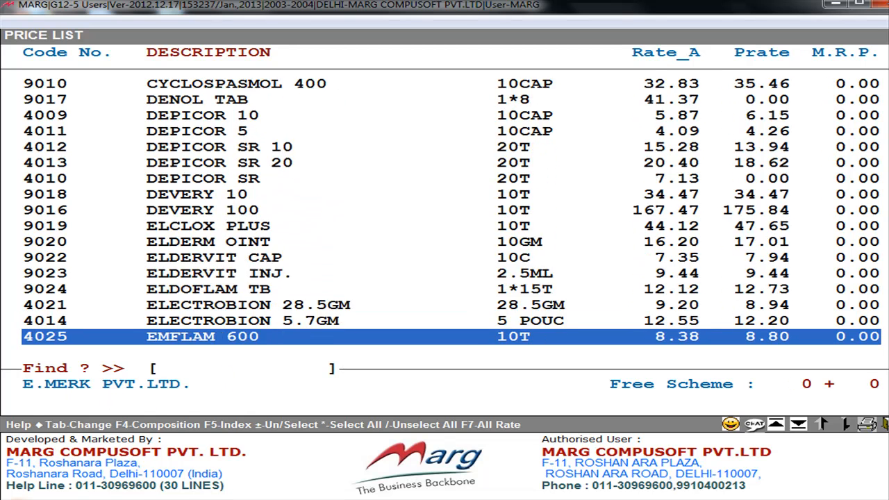
pyautogui.press('Down')
pyautogui.press('Down')
pyautogui.press('Down')
pyautogui.press('Down')
pyautogui.press('Down')
pyautogui.press('Down')
pyautogui.press('Down')
pyautogui.press('Down')
pyautogui.press('Down')
pyautogui.press('Up')
pyautogui.press('Up')
pyautogui.press('Up')
pyautogui.press('Up')
pyautogui.press('Up')
pyautogui.press('Up')
pyautogui.press('Up')
pyautogui.press('Up')
pyautogui.press('Up')
pyautogui.press('Up')
pyautogui.press('Up')
pyautogui.press('Up')
pyautogui.press('Up')
pyautogui.press('Up')
pyautogui.press('Up')
pyautogui.press('Up')
pyautogui.press('Up')
pyautogui.press('Up')
pyautogui.press('Up')
pyautogui.press('Up')
pyautogui.press('Up')
pyautogui.press('Up')
pyautogui.press('Up')
pyautogui.press('Up')
pyautogui.press('Up')
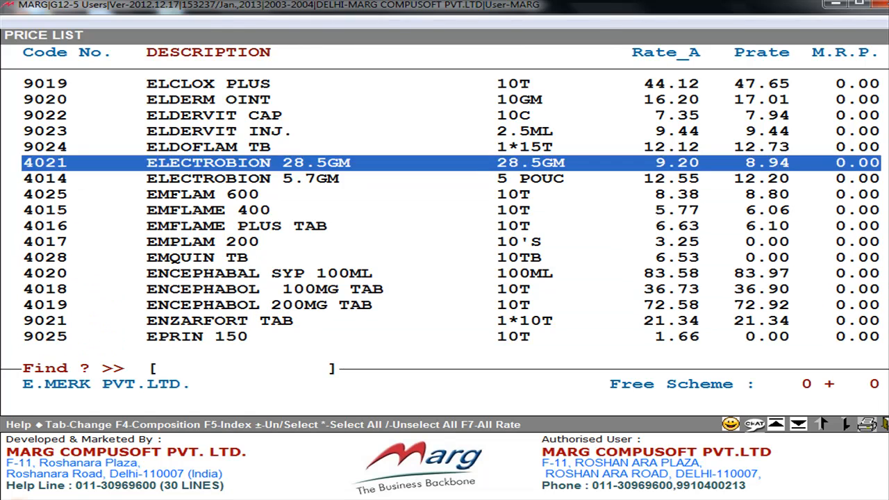
pyautogui.press('Up')
pyautogui.press('Up')
pyautogui.press('Up')
pyautogui.press('Up')
pyautogui.press('Up')
pyautogui.press('Up')
pyautogui.press('Up')
pyautogui.press('Up')
pyautogui.press('Up')
pyautogui.press('Up')
pyautogui.press('Up')
pyautogui.press('Up')
pyautogui.press('Up')
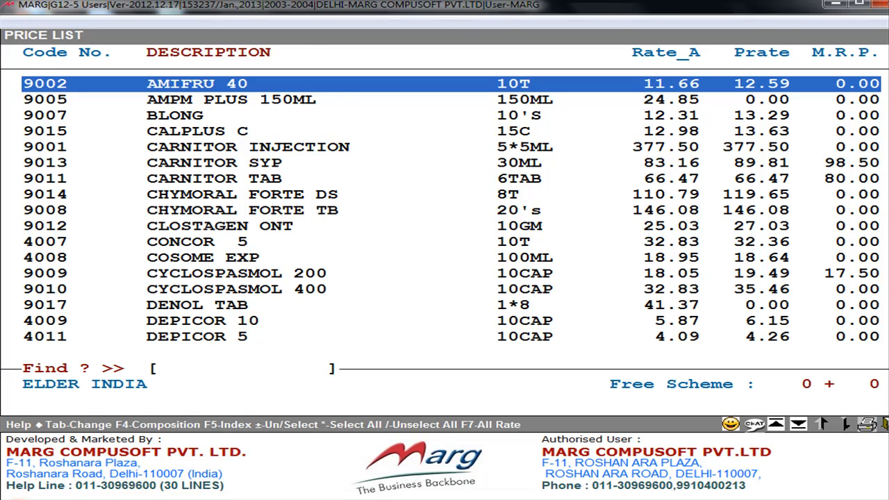
# Mark the first five price list items, from AMIFRU 40 through CARNITOR INJECTION.
pyautogui.press('Down')
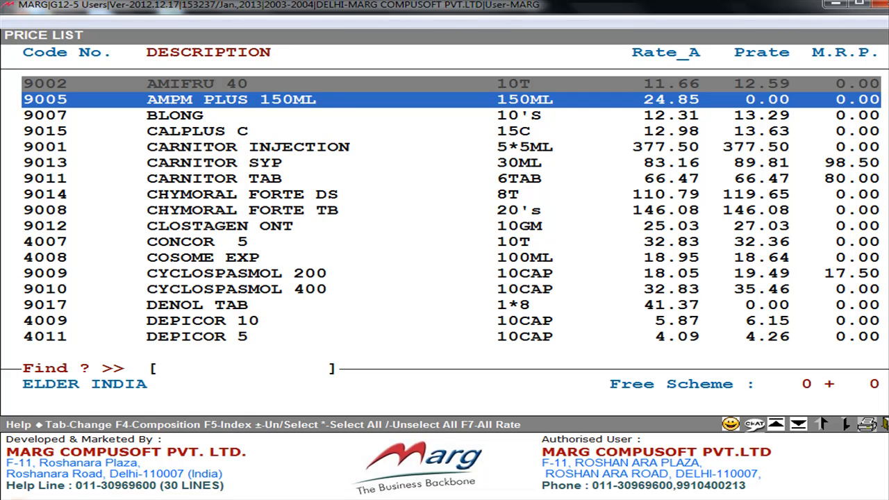
pyautogui.press('Down')
pyautogui.press('Down')
pyautogui.press('Down')
pyautogui.press('Down')
pyautogui.press('Up')
pyautogui.press('Up')
pyautogui.press('Up')
pyautogui.press('Up')
pyautogui.press('Up')
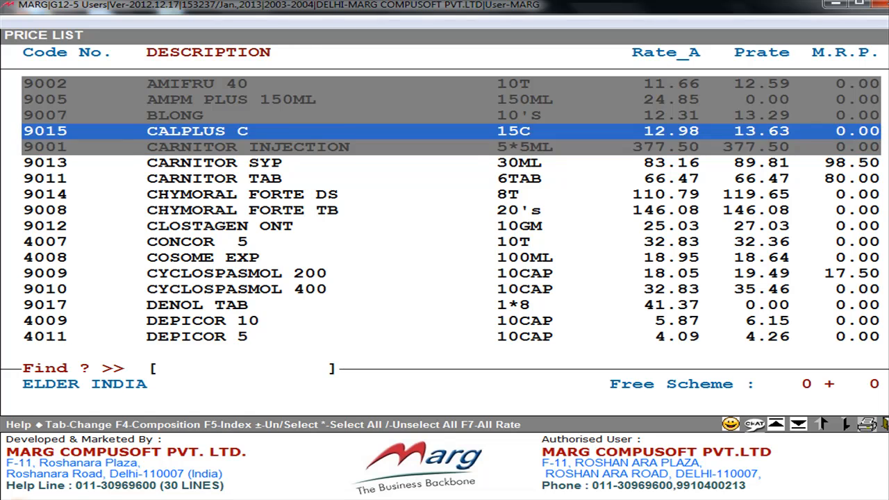
pyautogui.press('Down')
pyautogui.press('Down')
pyautogui.press('Down')
pyautogui.press('Up')
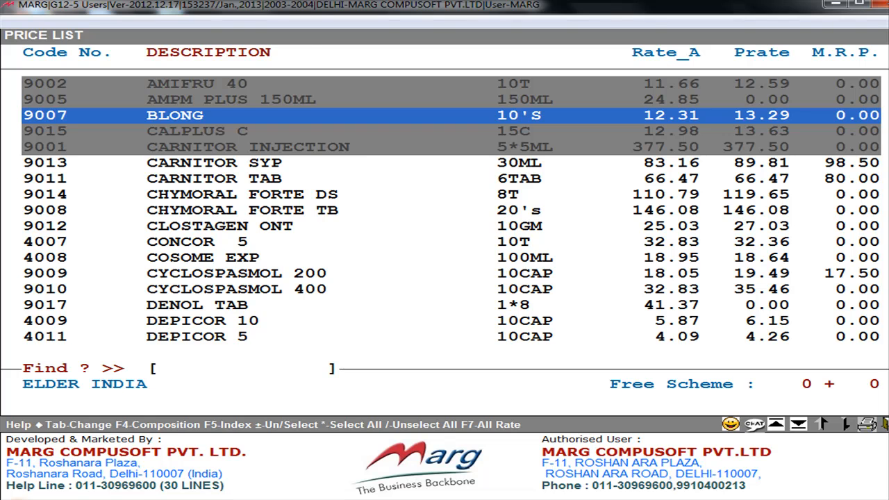
pyautogui.press('Down')
pyautogui.press('Up')
pyautogui.press('Down')
pyautogui.press('Down')
pyautogui.press('Down')
pyautogui.press('Up')
pyautogui.press('+')
pyautogui.press('Up')
pyautogui.press('Up')
pyautogui.press('+')
pyautogui.press('Down')
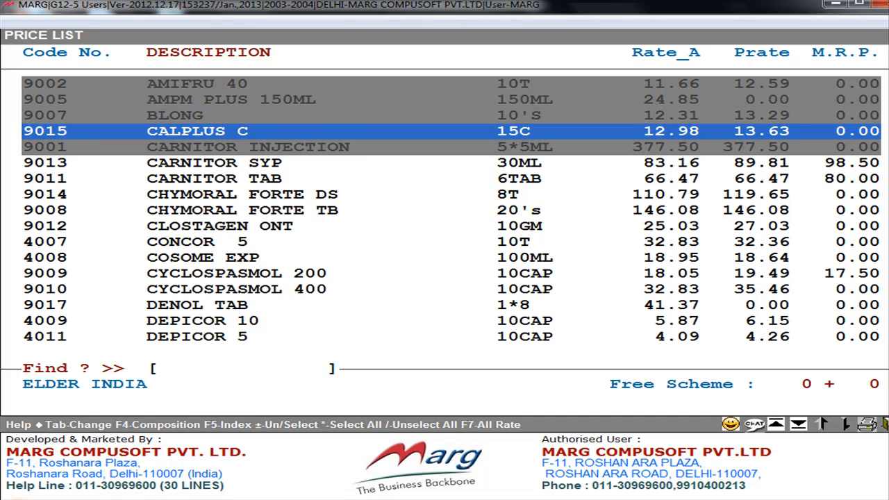
pyautogui.press('+')
pyautogui.press('Up')
pyautogui.press('Up')
pyautogui.press('Up')
pyautogui.press('+')
pyautogui.press('Down')
pyautogui.press('Down')
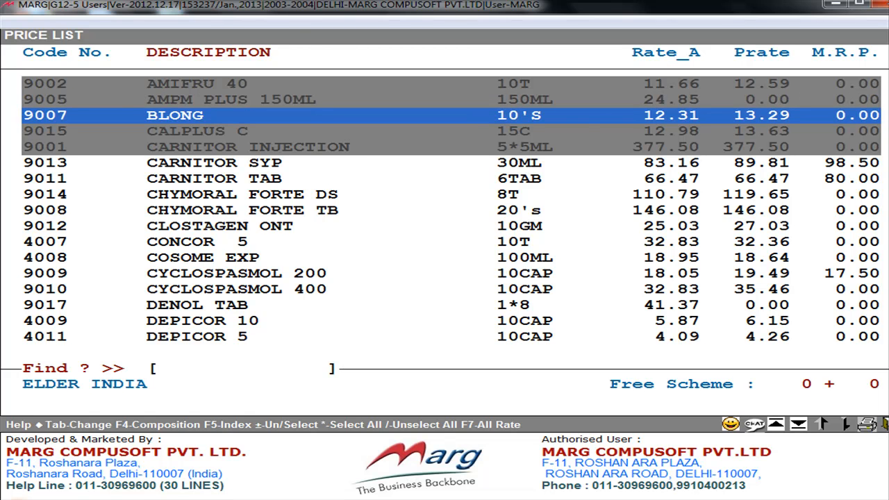
# View the price list format options for the marked items, and return to the main screen.
pyautogui.press('Return')
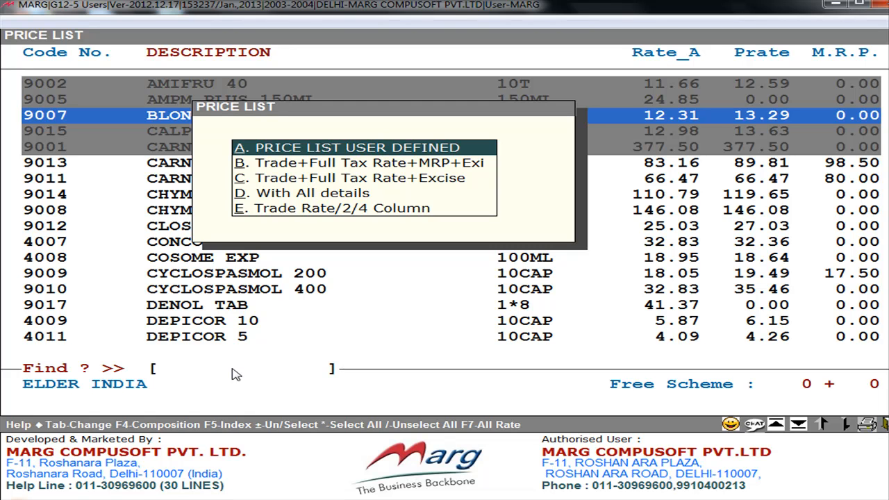
pyautogui.press('Escape')
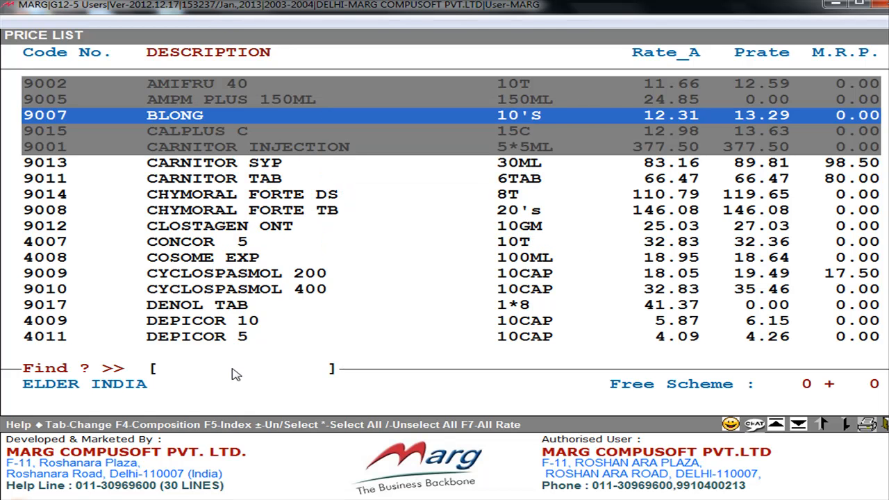
pyautogui.press('Escape')
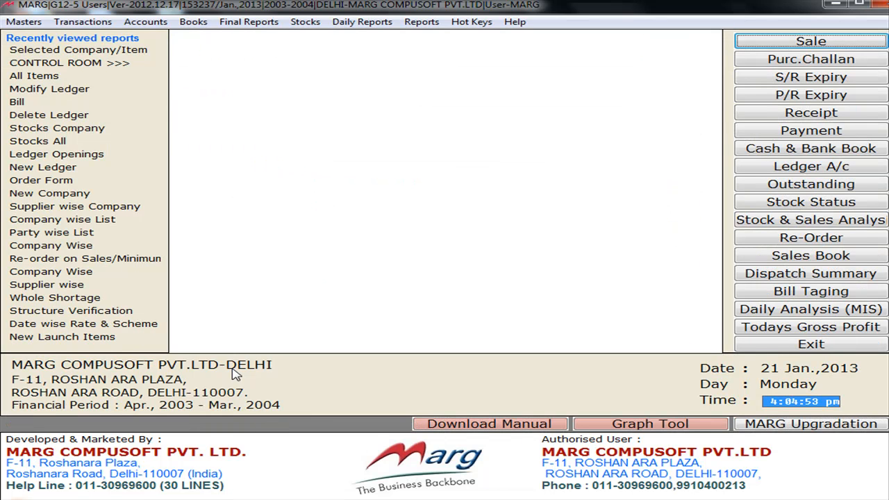
# Open the area-wise general price list for area W.DELHI with rates for ALL.
pyautogui.click(23, 21)
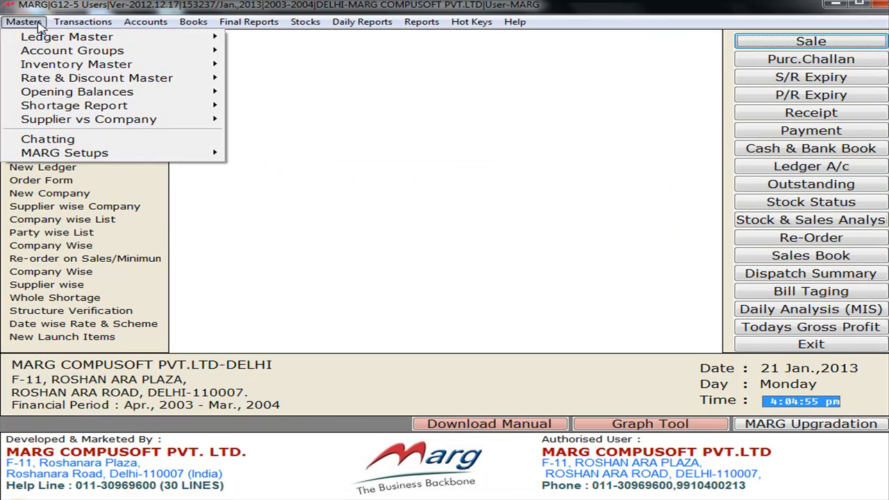
pyautogui.moveTo(146, 81)
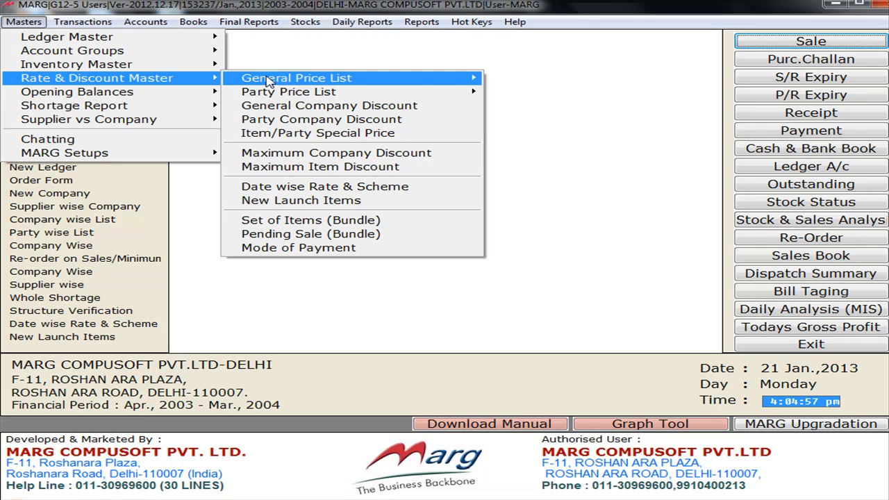
pyautogui.moveTo(268, 79)
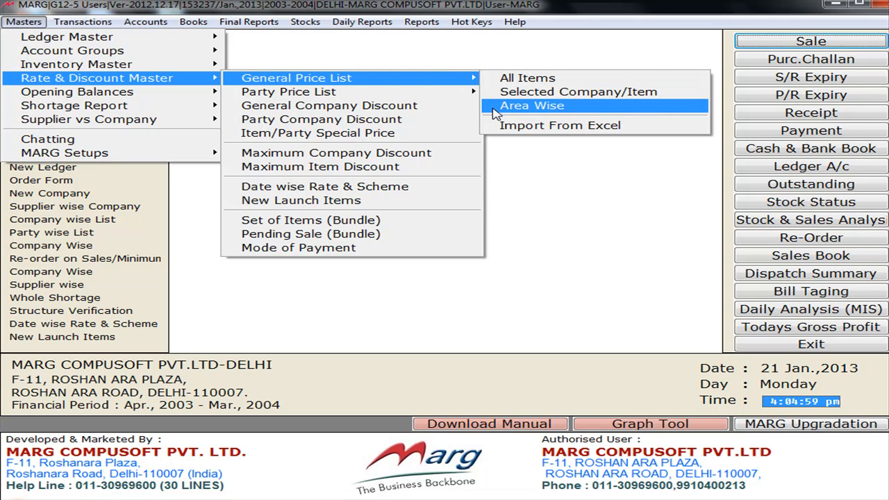
pyautogui.click(558, 111)
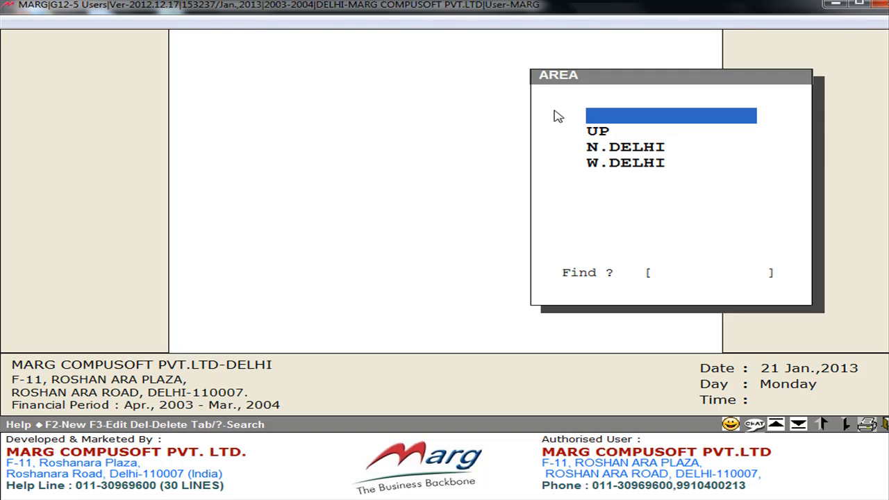
pyautogui.click(614, 170)
pyautogui.press('Return')
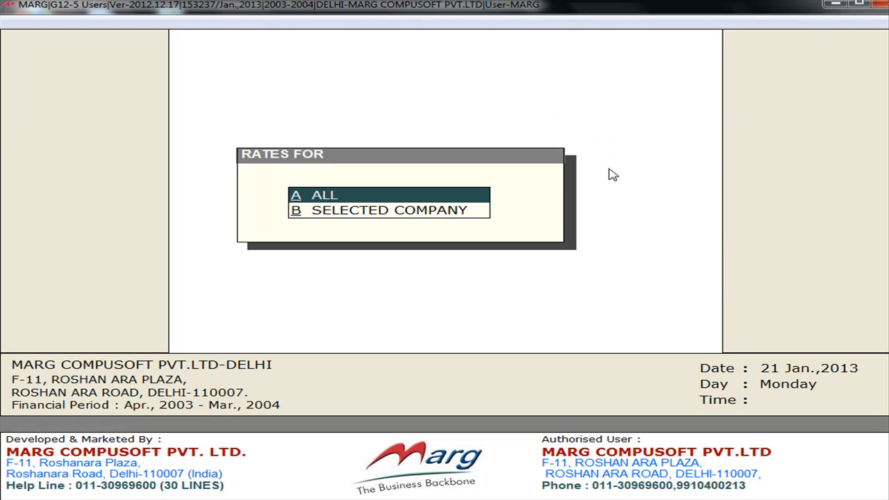
pyautogui.press('Return')
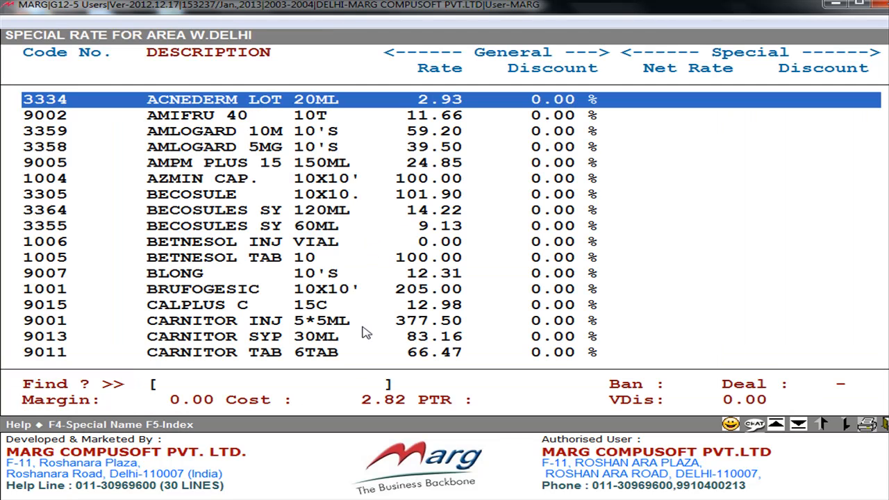
# Examine the general and special rates of the W.DELHI items down to CARNITOR INJ, and close the list.
pyautogui.press('Down')
pyautogui.press('Down')
pyautogui.press('Down')
pyautogui.press('Down')
pyautogui.press('Down')
pyautogui.press('Down')
pyautogui.press('Down')
pyautogui.press('Down')
pyautogui.press('Down')
pyautogui.press('Down')
pyautogui.press('Down')
pyautogui.press('Down')
pyautogui.press('Down')
pyautogui.press('Down')
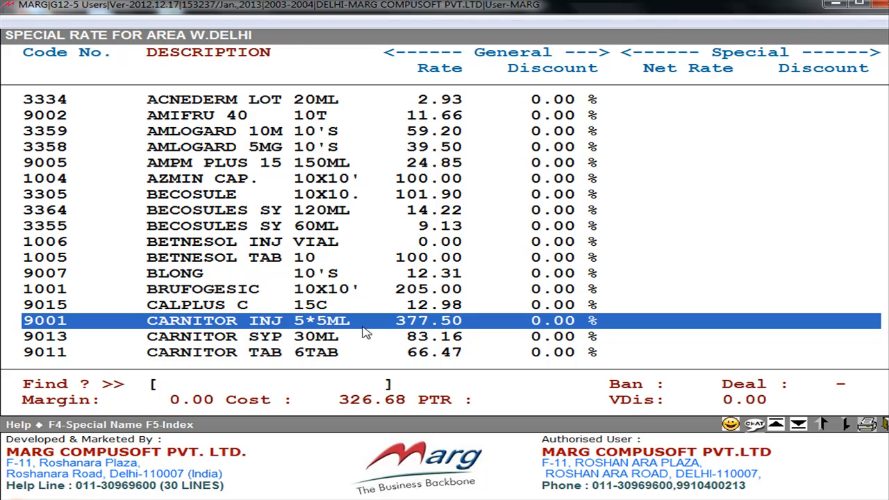
pyautogui.press('Up')
pyautogui.press('Down')
pyautogui.press('Escape')
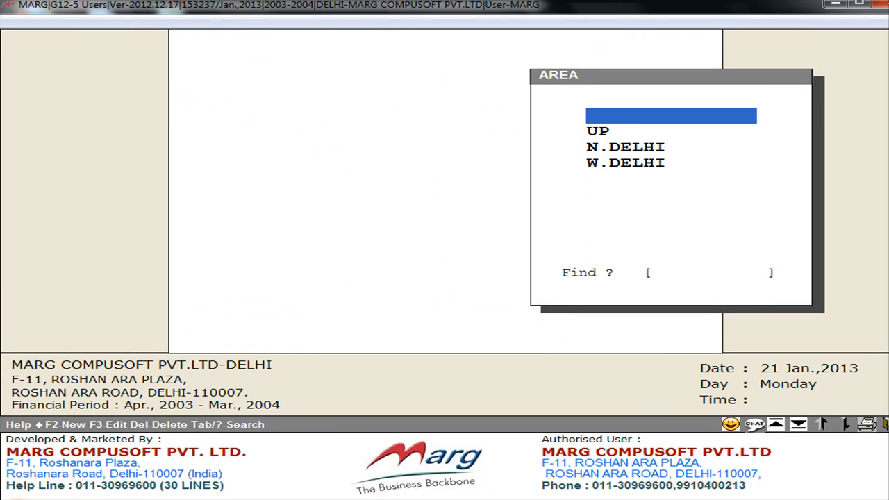
# View the special rate list for area N.DELHI, and return to the main screen.
pyautogui.press('Down')
pyautogui.press('Down')
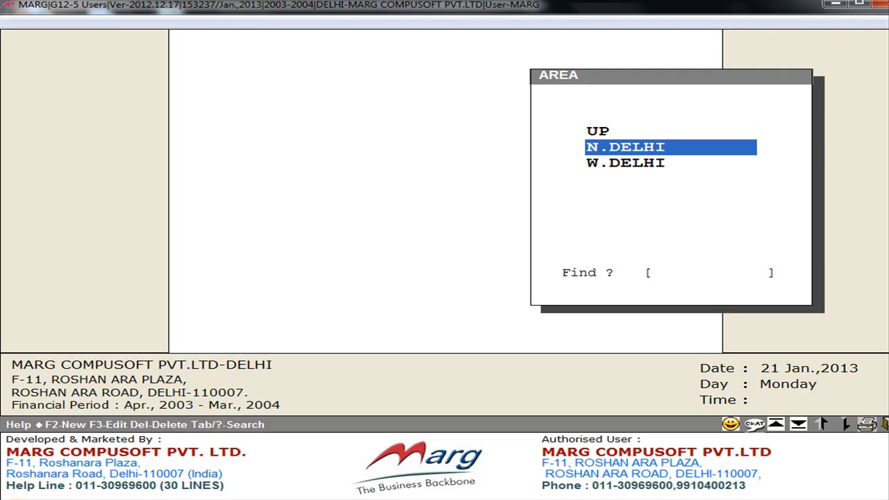
pyautogui.press('Escape')
pyautogui.press('Return')
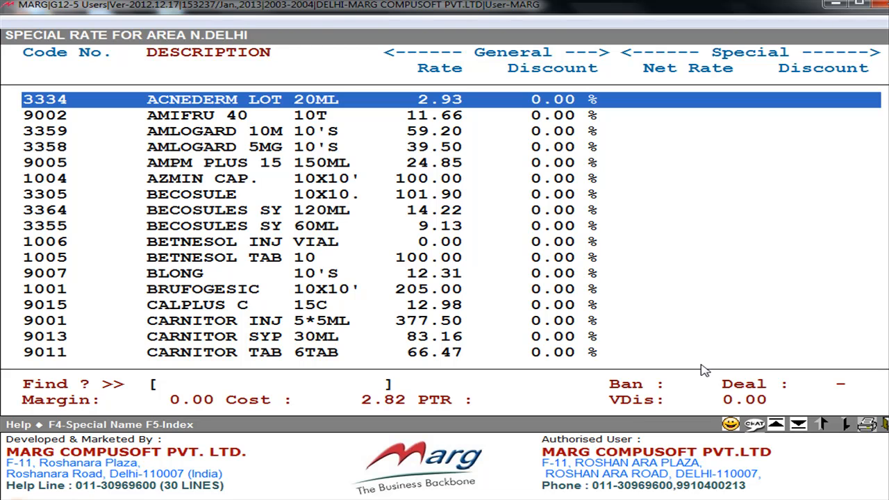
pyautogui.press('Escape')
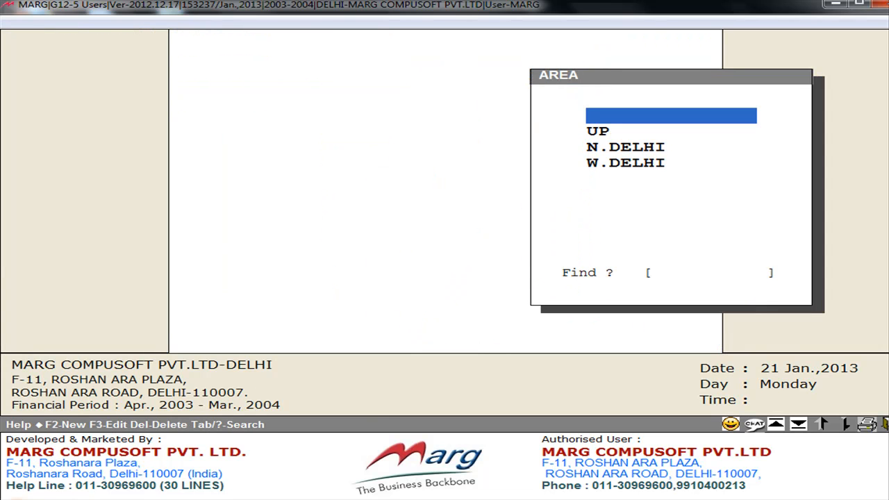
pyautogui.press('Escape')
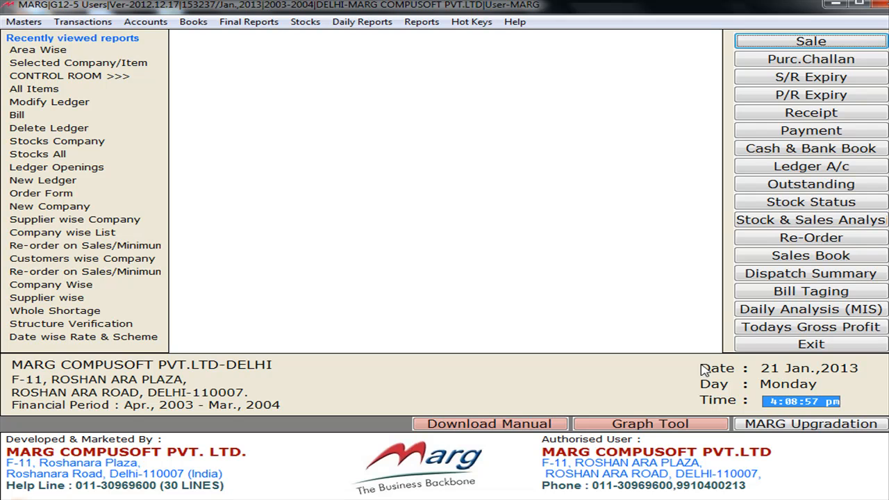
# Start importing the general price list from Excel, and move the Rates Import dialog higher on the screen.
pyautogui.click(34, 28)
pyautogui.moveTo(40, 79)
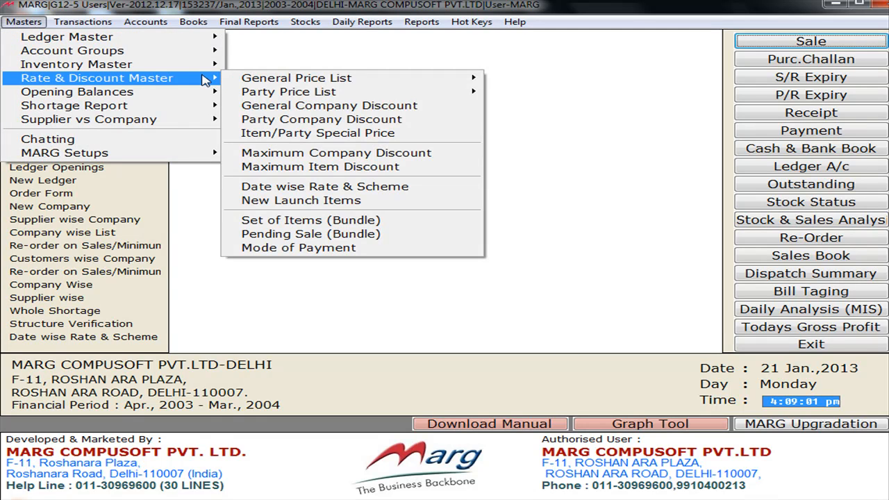
pyautogui.moveTo(362, 80)
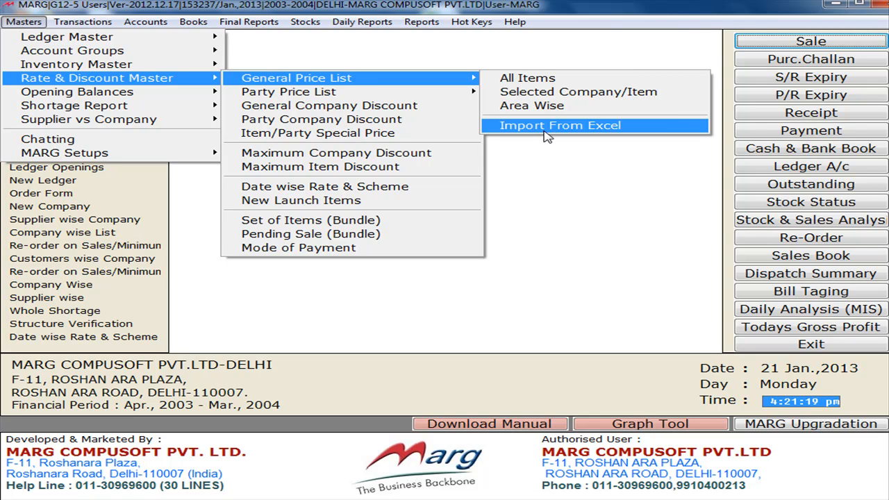
pyautogui.click(546, 131)
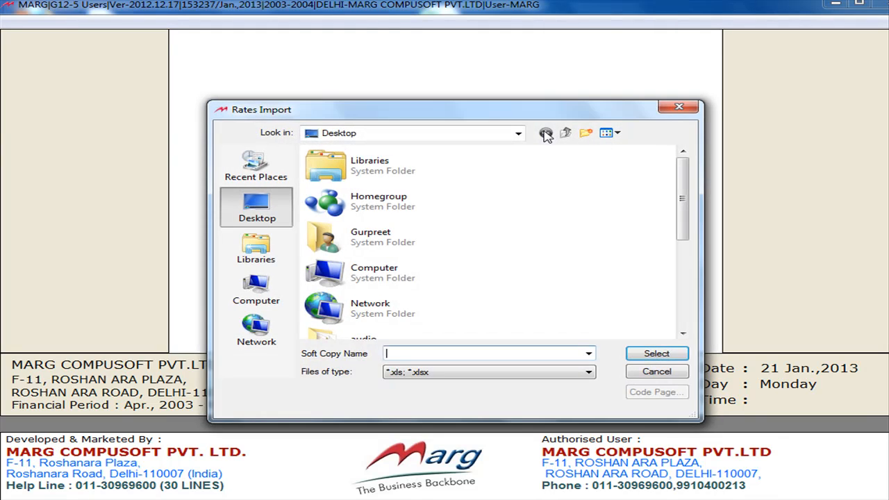
pyautogui.moveTo(538, 113); pyautogui.dragTo(535, 55)
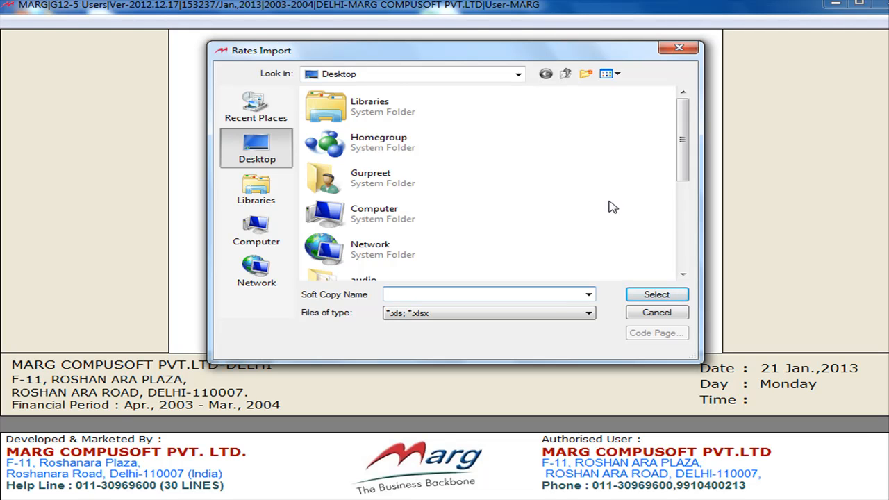
# Choose the Price List Excel worksheet on the Desktop as the file to import rates from.
pyautogui.scroll(-5, 542, 251)
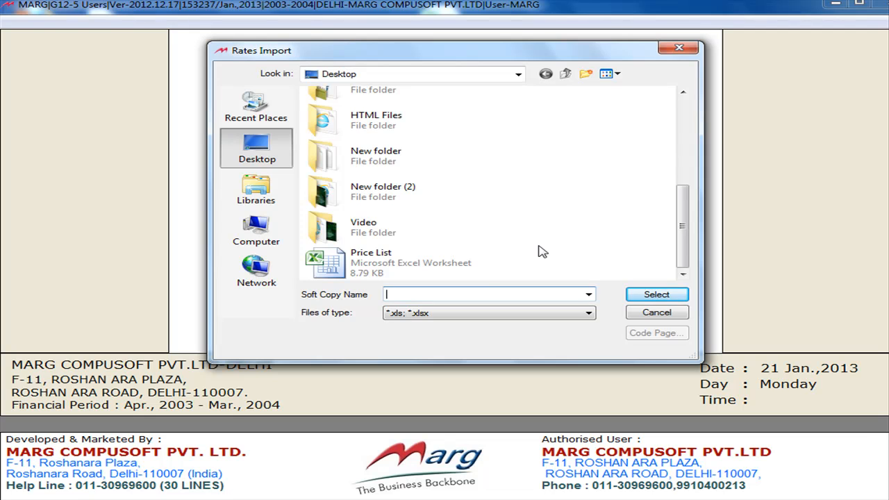
pyautogui.click(423, 270)
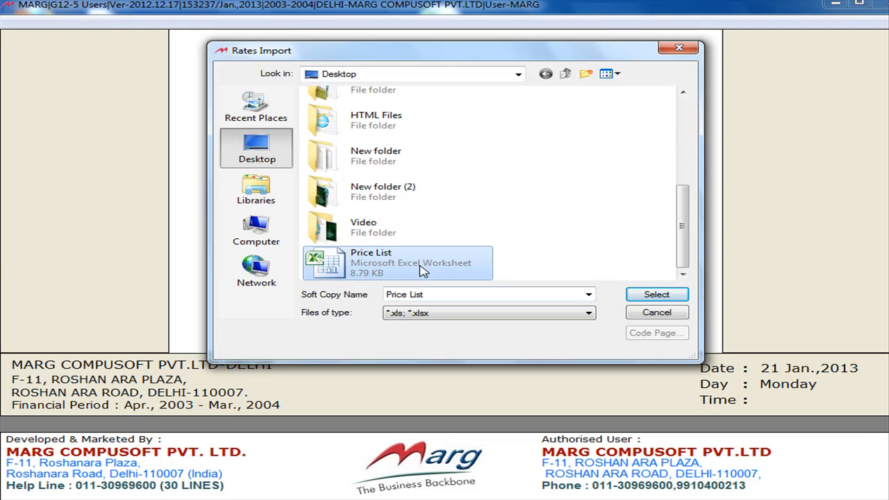
pyautogui.click(652, 297)
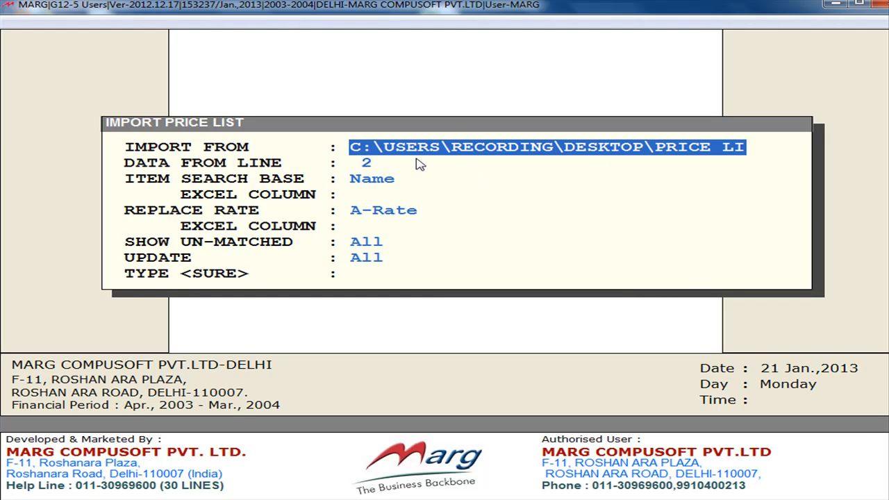
# Keep the data starting from line 2 and match items by Name using Excel column A.
pyautogui.click(373, 165)
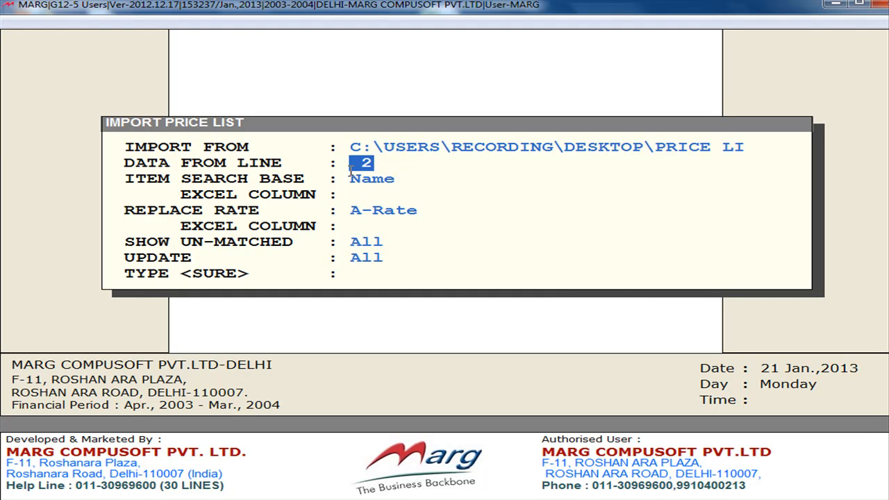
pyautogui.click(393, 178)
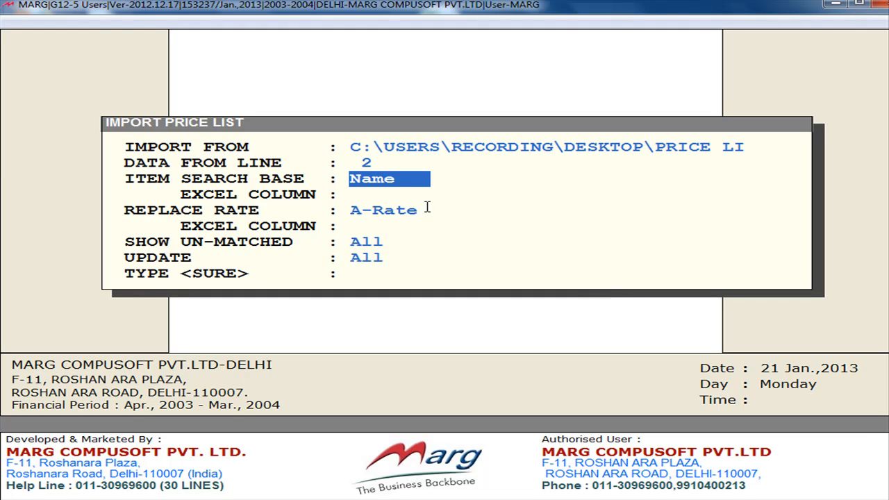
pyautogui.press('Return')
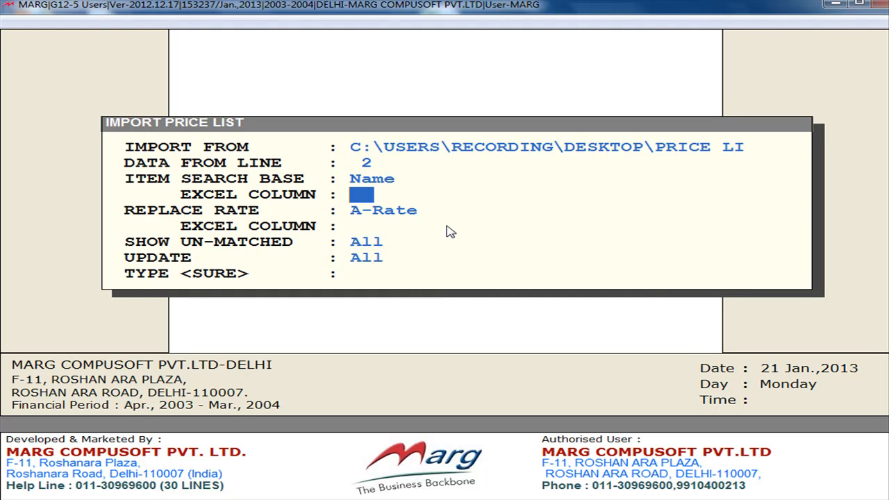
pyautogui.write('A')
pyautogui.press('Return')
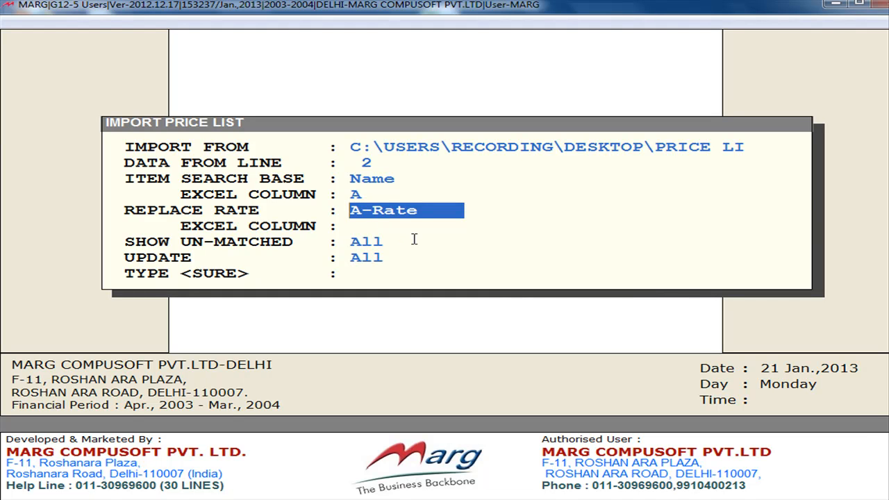
# Keep A-Rate as the rate to replace and take its values from Excel column C.
pyautogui.press('Return')
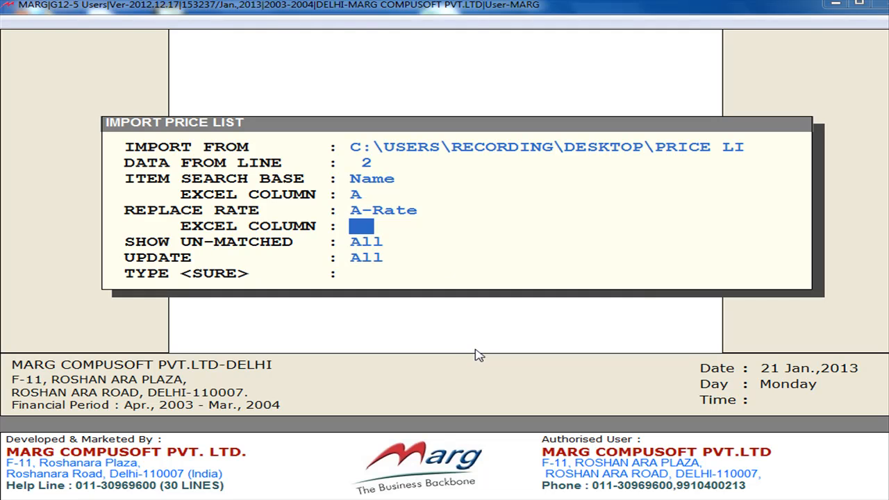
pyautogui.write('C')
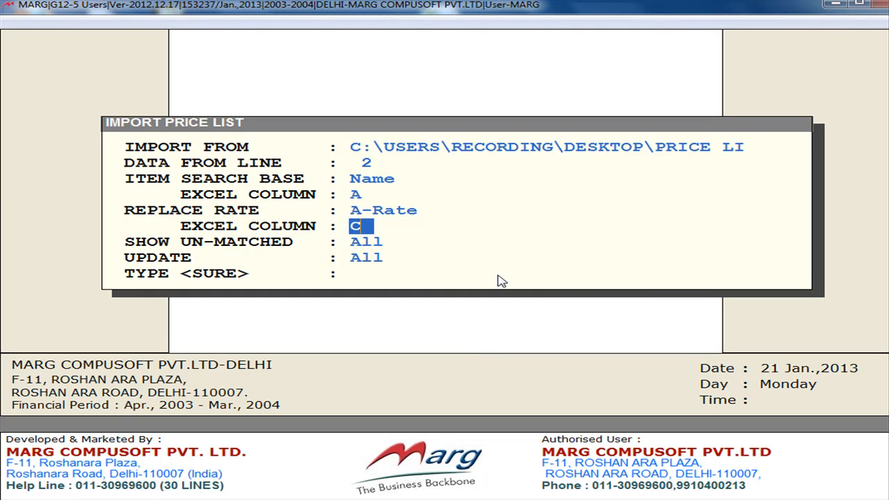
pyautogui.press('Return')
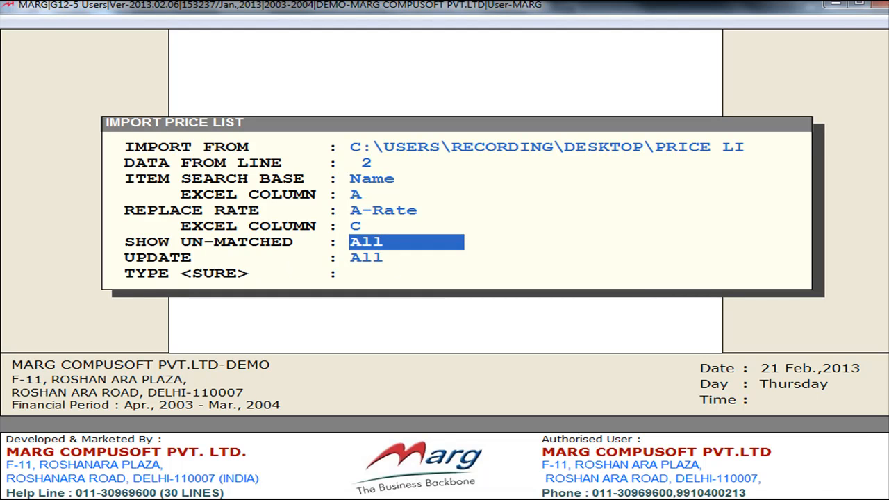
# Show only Un-Matched items, keep the update on All, and confirm the import settings with SURE.
pyautogui.press('space')
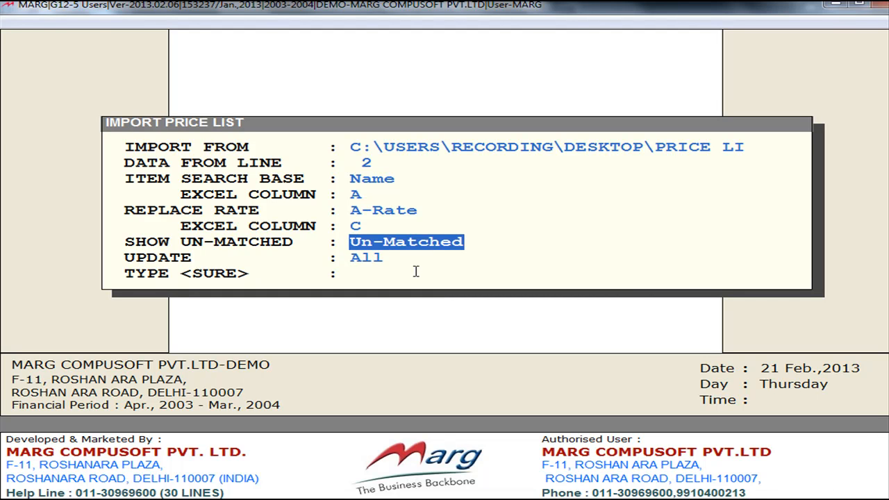
pyautogui.press('Return')
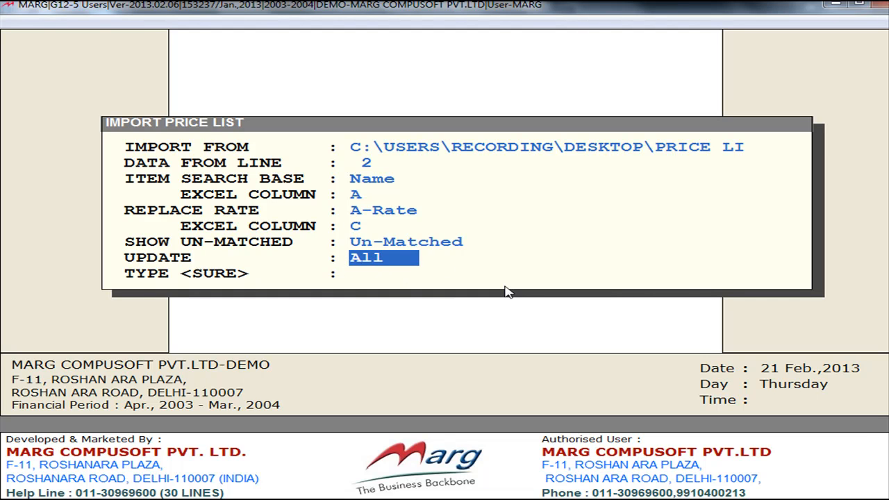
pyautogui.press('Return')
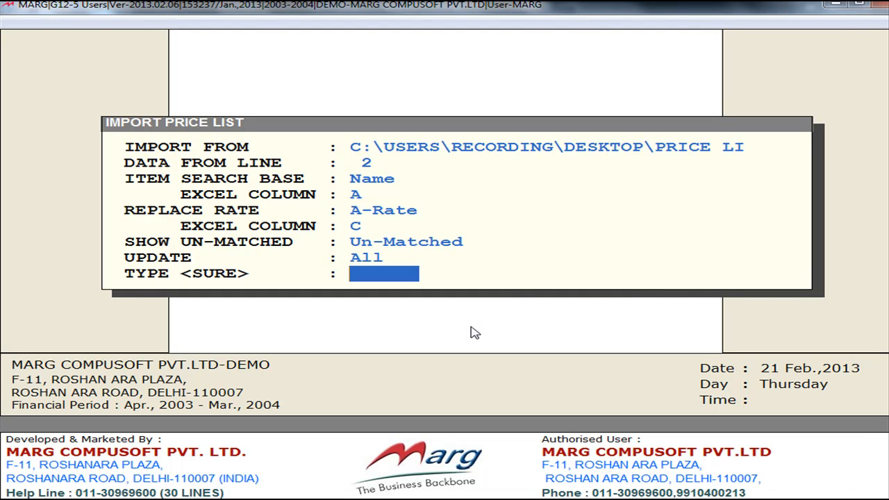
pyautogui.write('SURE')
pyautogui.press('Return')
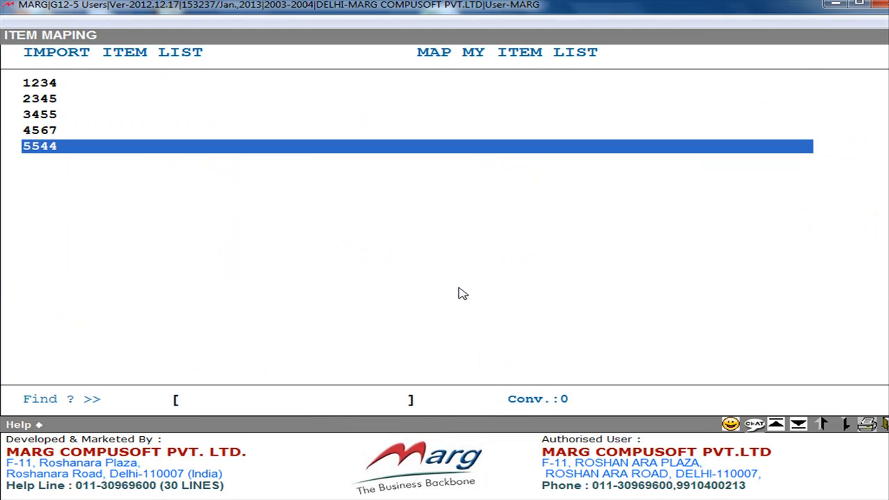
# Map imported item 1234 to ACNEDERM LOT 20ML, accepting its default conversion.
pyautogui.press('Up')
pyautogui.press('Up')
pyautogui.press('Up')
pyautogui.press('Up')
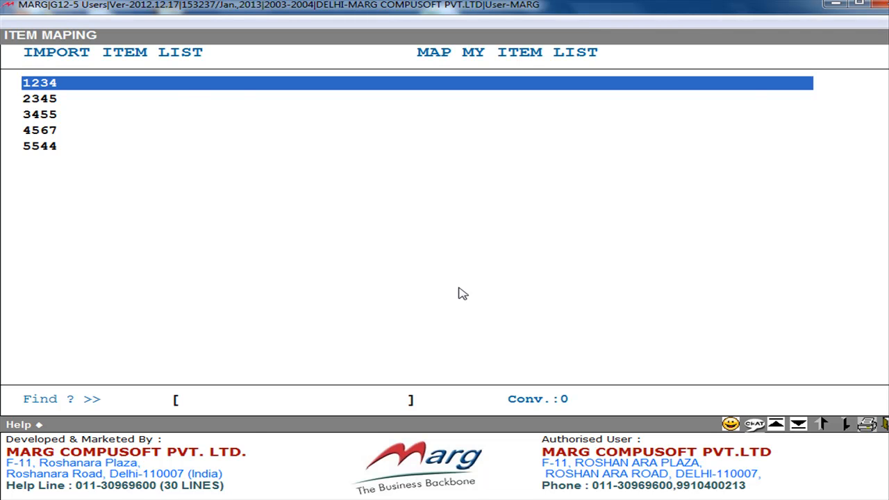
pyautogui.press('Return')
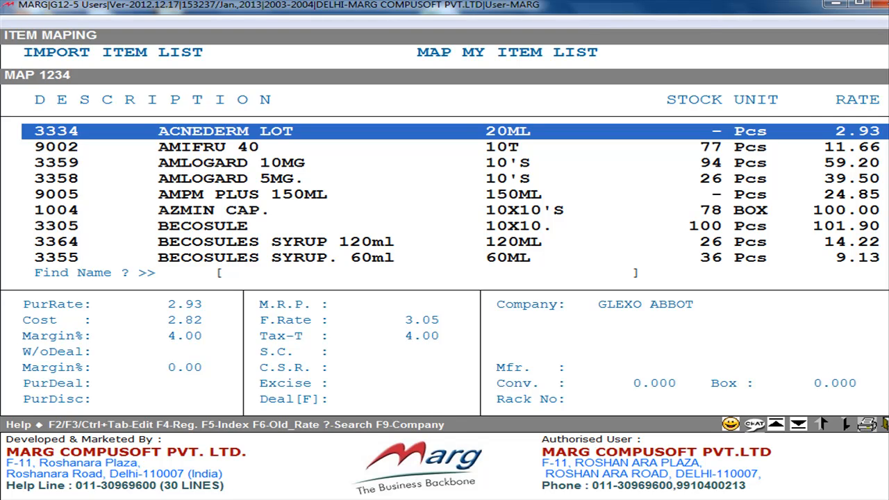
pyautogui.press('Return')
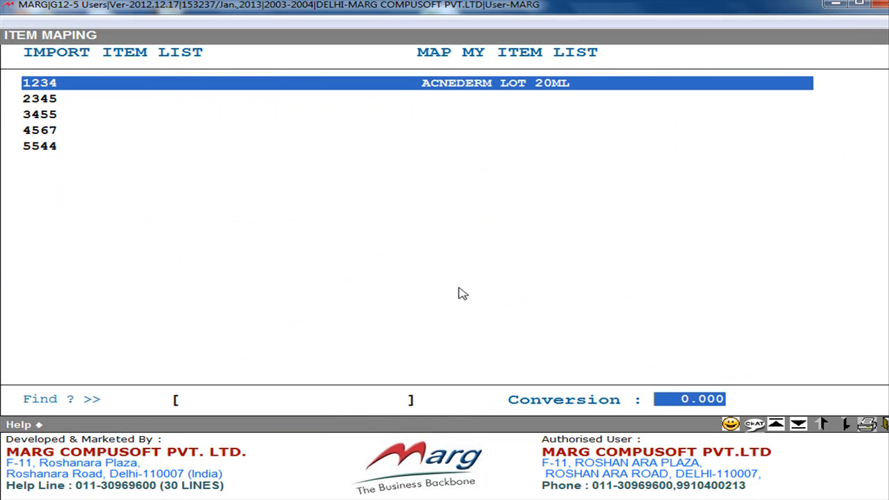
pyautogui.press('Return')
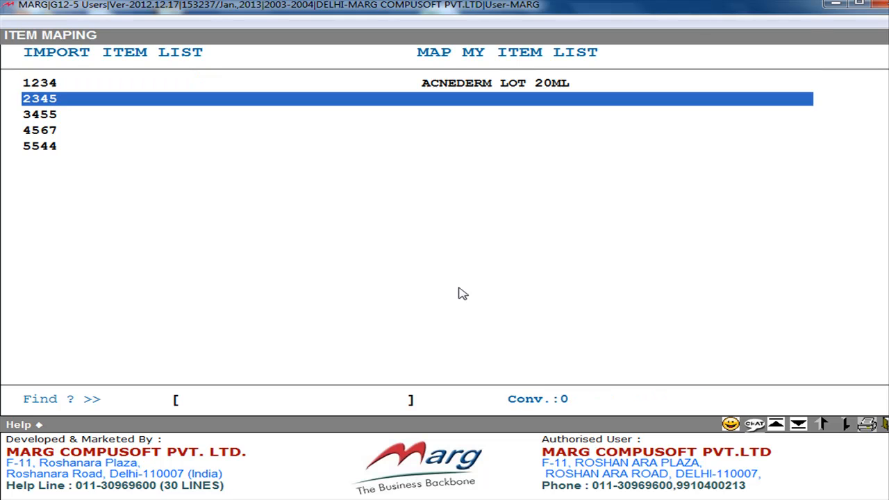
# Map imported item 2345 to AZMIN CAP. 10X10'S, accepting its default conversion.
pyautogui.press('Return')
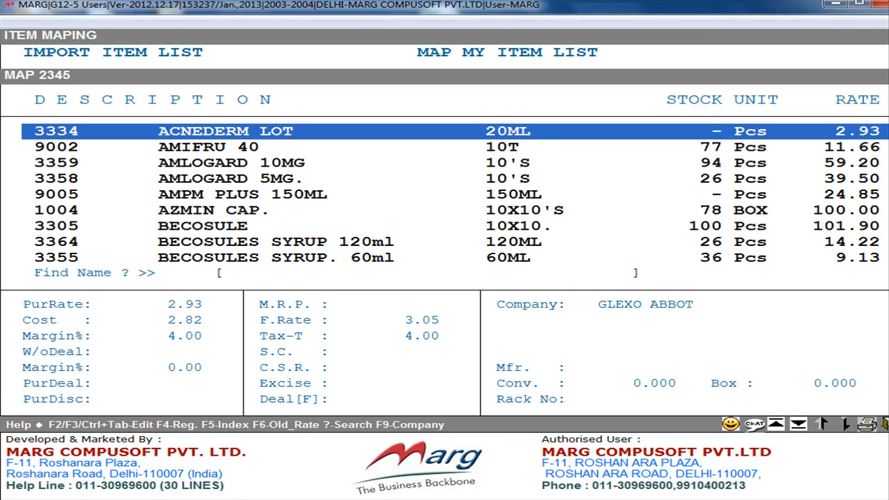
pyautogui.press('Down')
pyautogui.press('Down')
pyautogui.press('Down')
pyautogui.press('Down')
pyautogui.press('Down')
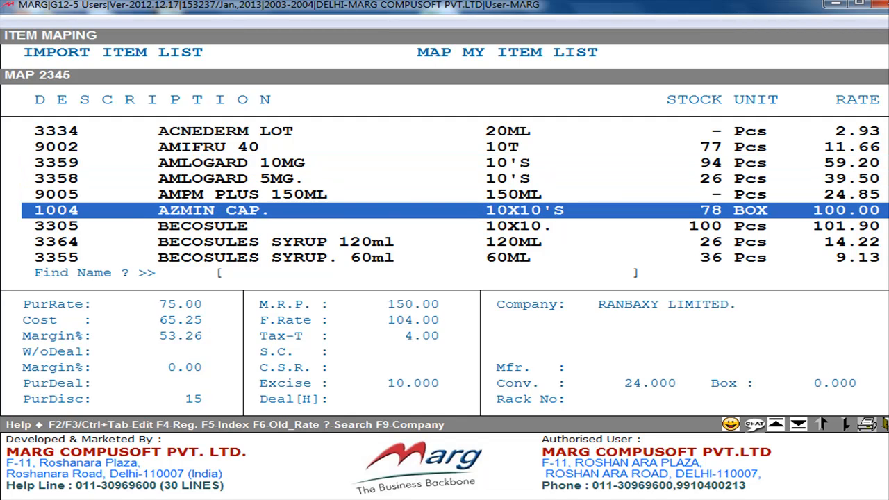
pyautogui.press('Return')
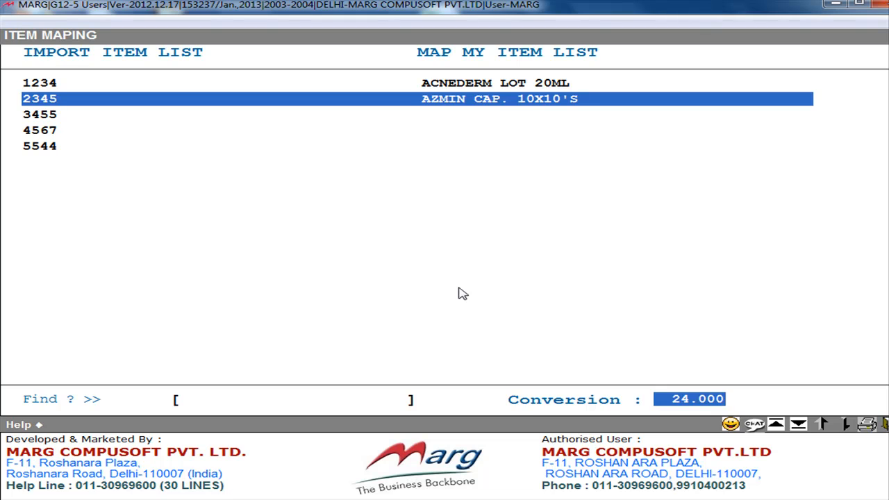
pyautogui.press('Return')
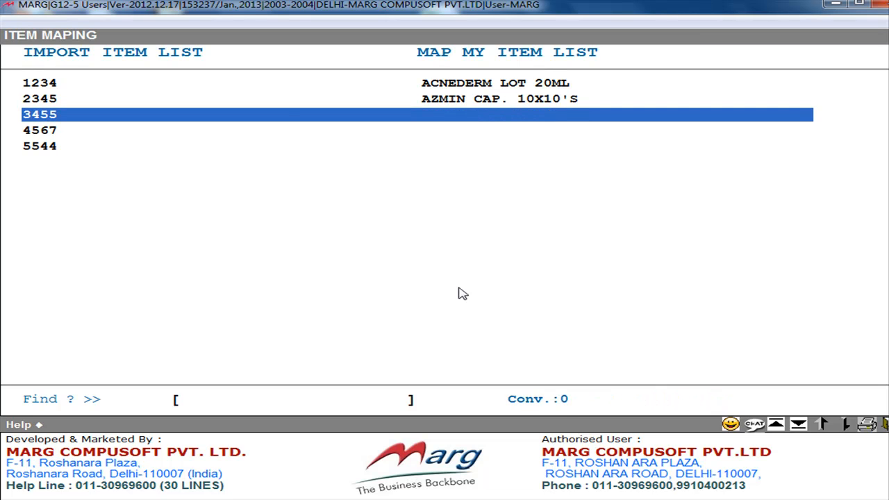
# Map imported items 3455, 4567 and 5544 to BECOSULE 10X10., BLONG 10'S and BETNESOL INJ. VIAL respectively.
pyautogui.press('Return')
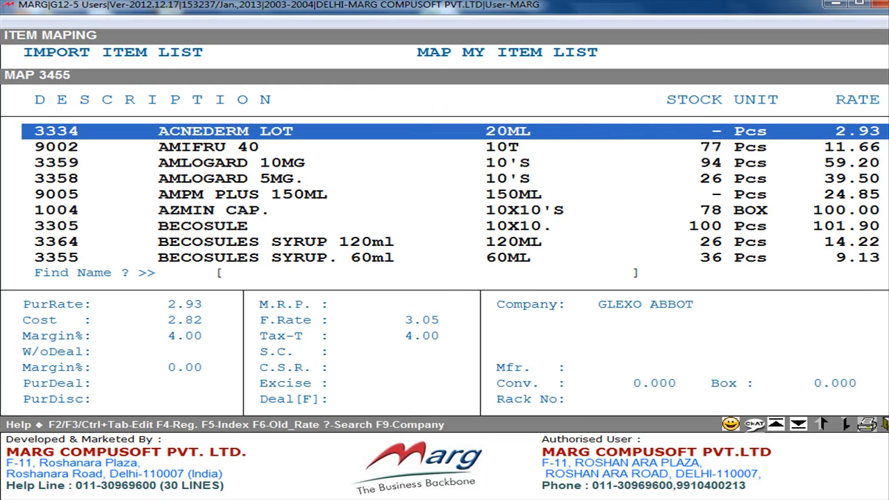
pyautogui.press('Down')
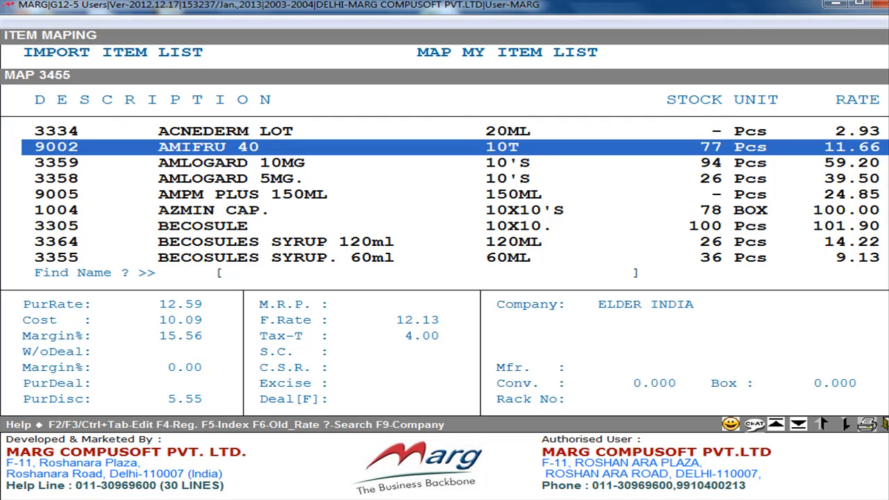
pyautogui.press('Down')
pyautogui.press('Down')
pyautogui.press('Down')
pyautogui.press('Down')
pyautogui.press('Down')
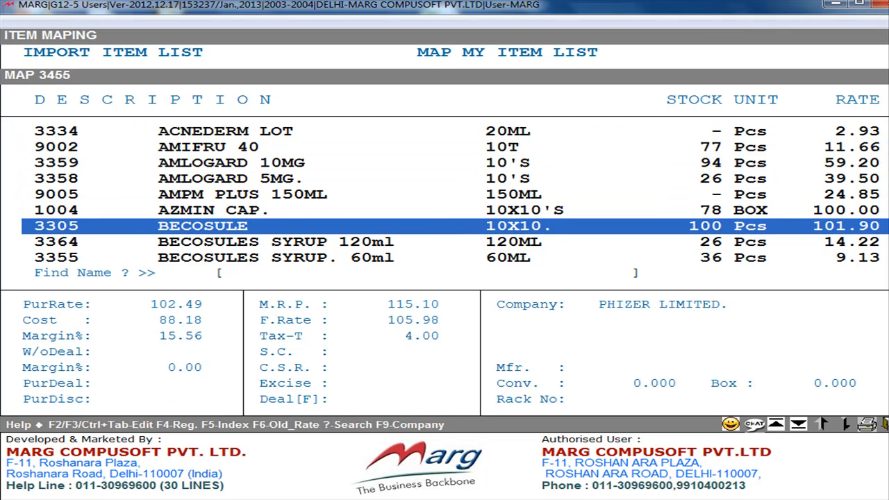
pyautogui.press('Return')
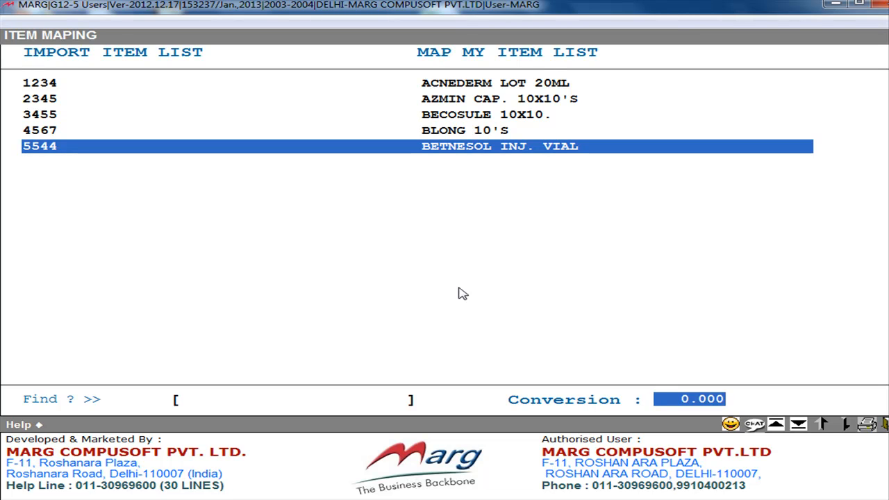
pyautogui.press('Return')
pyautogui.press('Return')
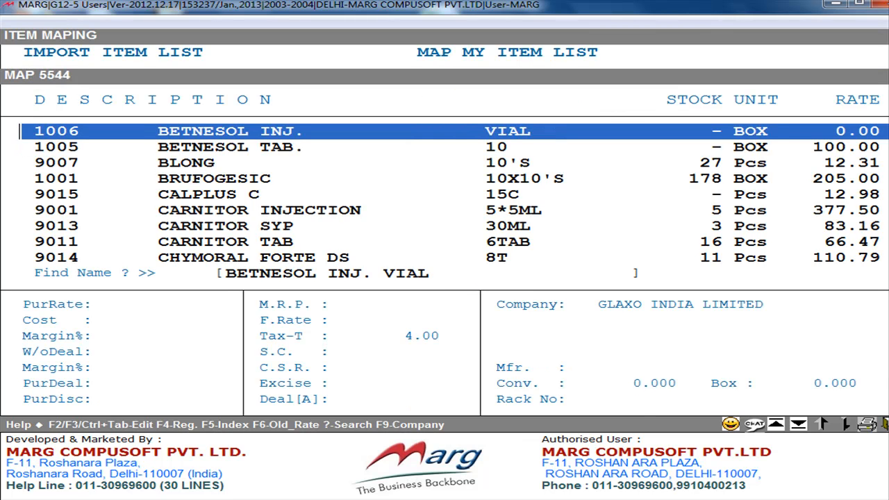
pyautogui.press('pageup')
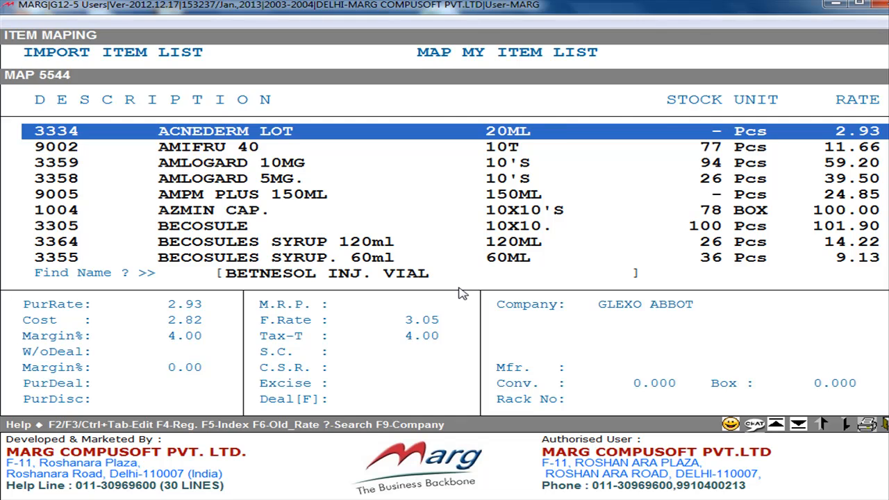
pyautogui.press('Return')
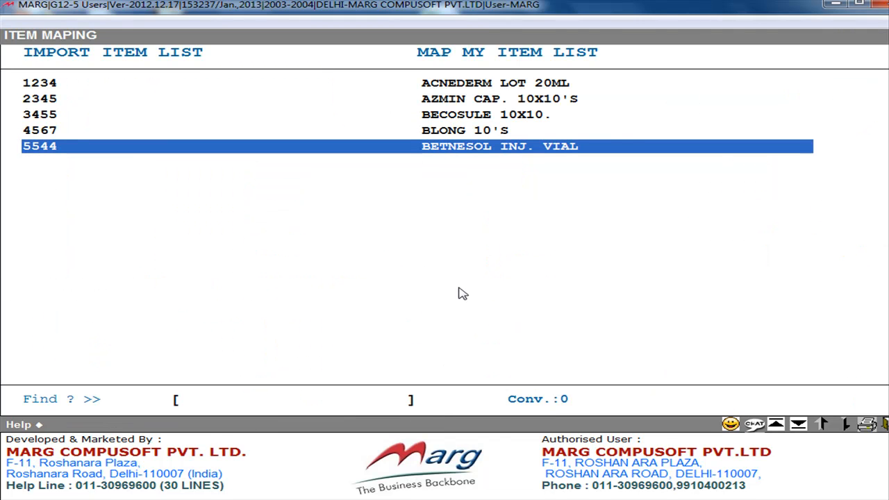
# Save the item mapping, accept the start of the price list import, and dismiss the closing alert.
pyautogui.press('Escape')
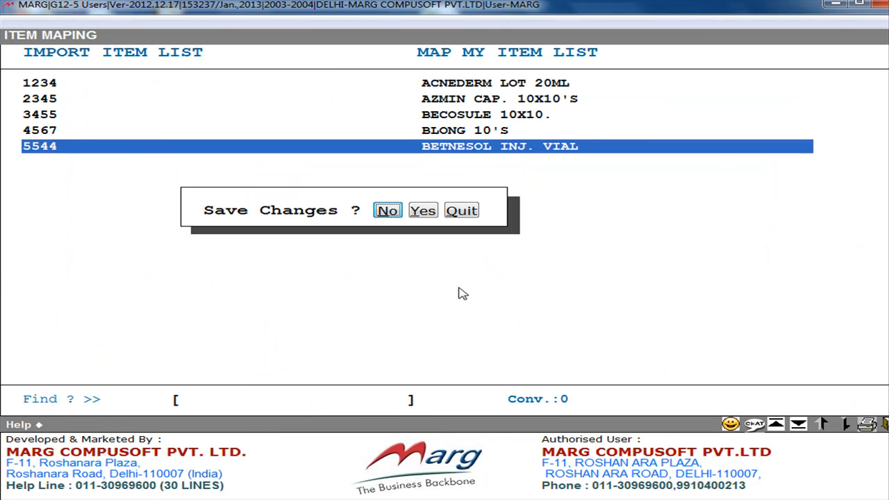
pyautogui.press('Right')
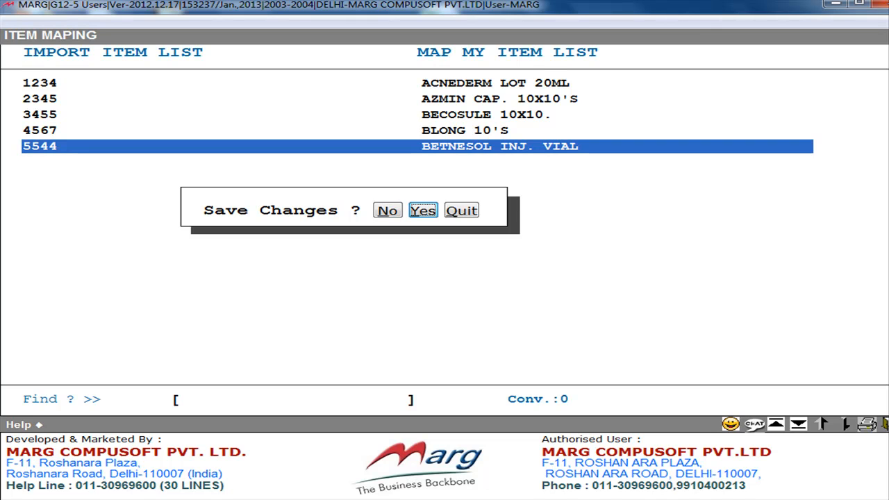
pyautogui.press('Return')
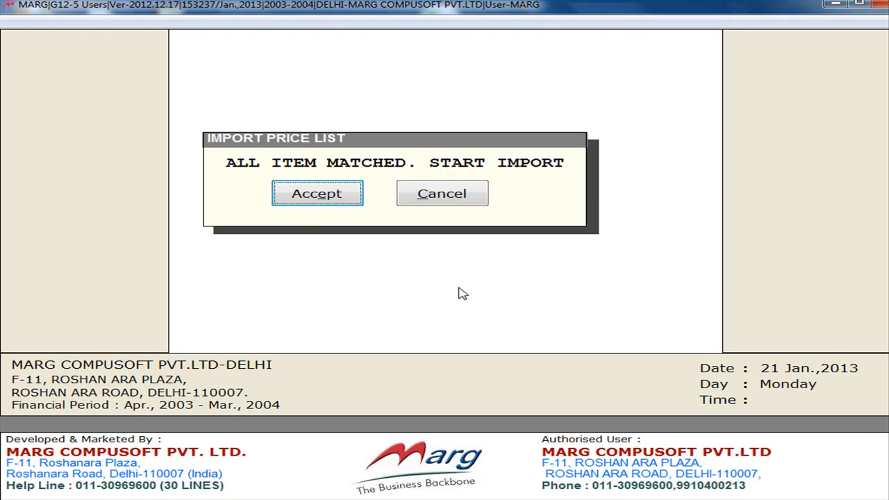
pyautogui.press('Return')
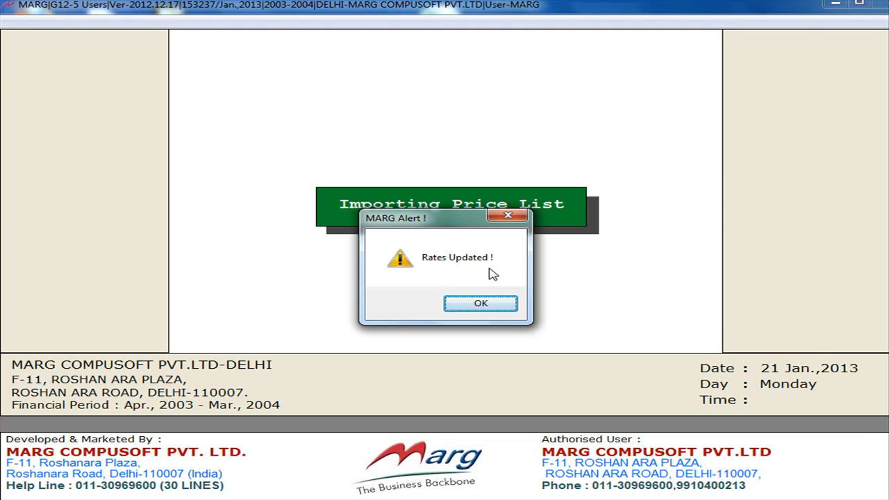
pyautogui.click(500, 304)
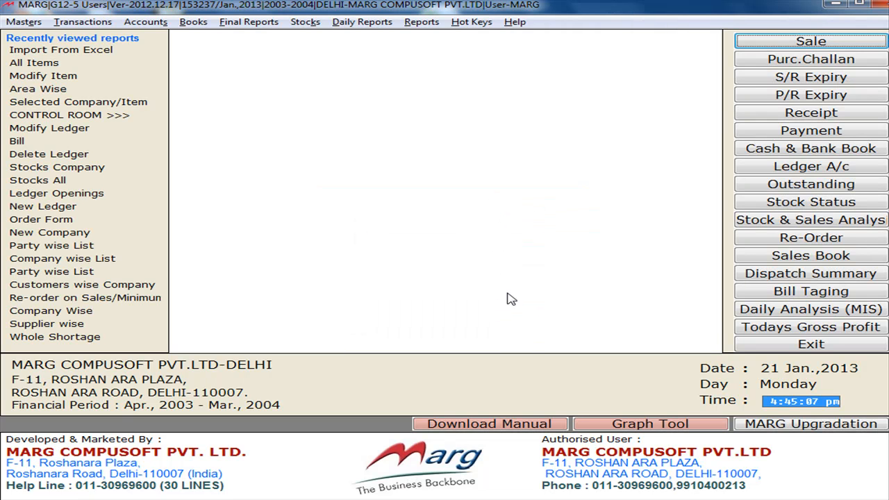